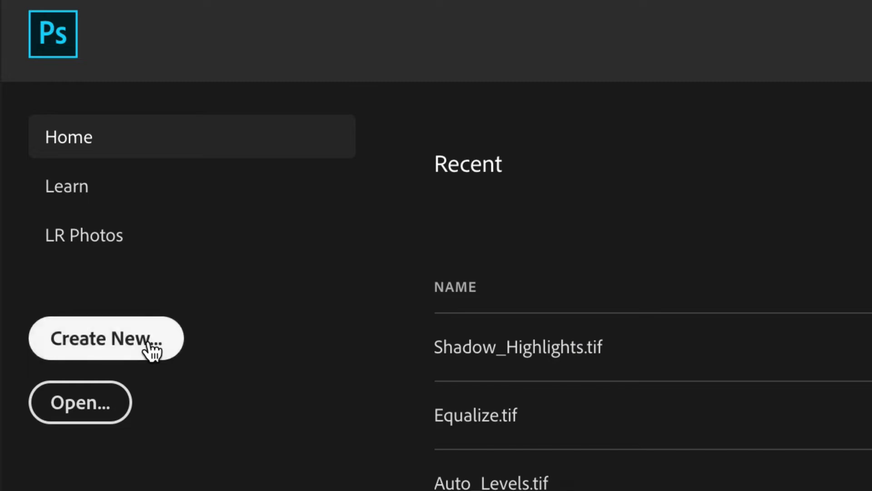
Start a new blank document from the Home screen's Create New option
{"action": "left_click", "coordinate": [150, 344]}
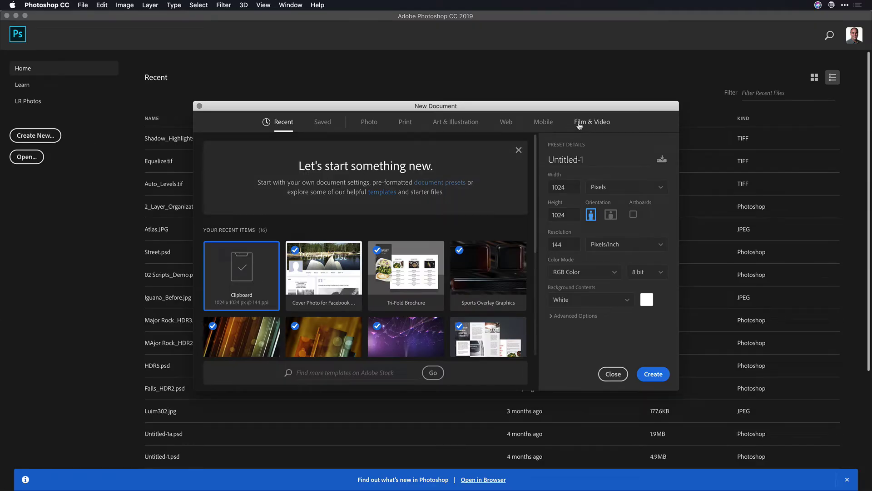
Create a blank 3840×2160 document from the Film & Video UHDTV/4K 2160p preset
{"action": "left_click", "coordinate": [580, 125]}
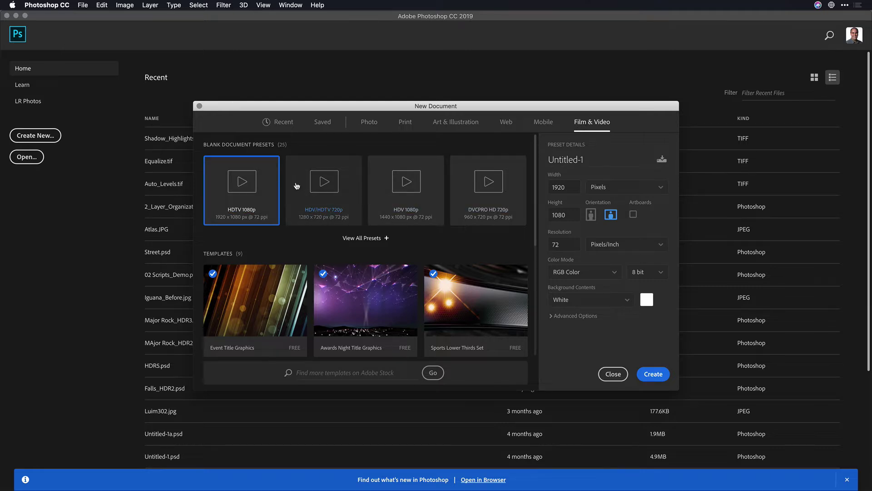
{"action": "left_click", "coordinate": [386, 238]}
{"action": "left_click_drag", "start_coordinate": [537, 175], "coordinate": [535, 188]}
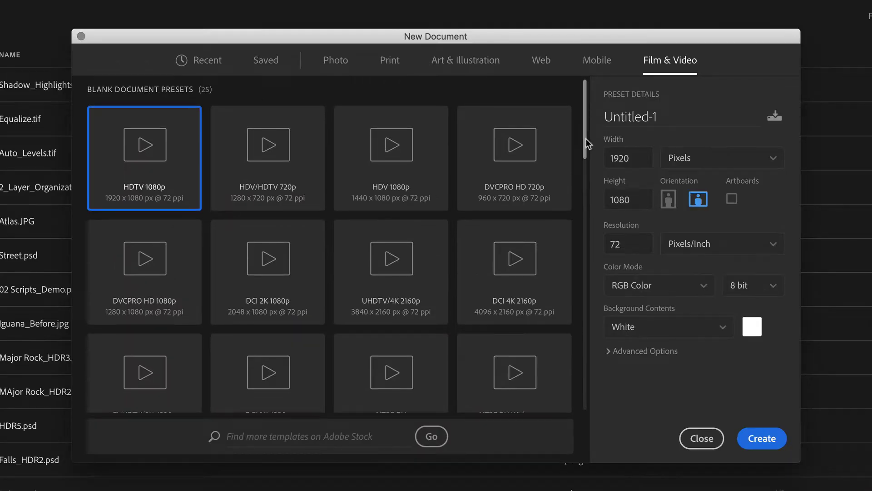
{"action": "left_click_drag", "start_coordinate": [585, 160], "coordinate": [574, 131]}
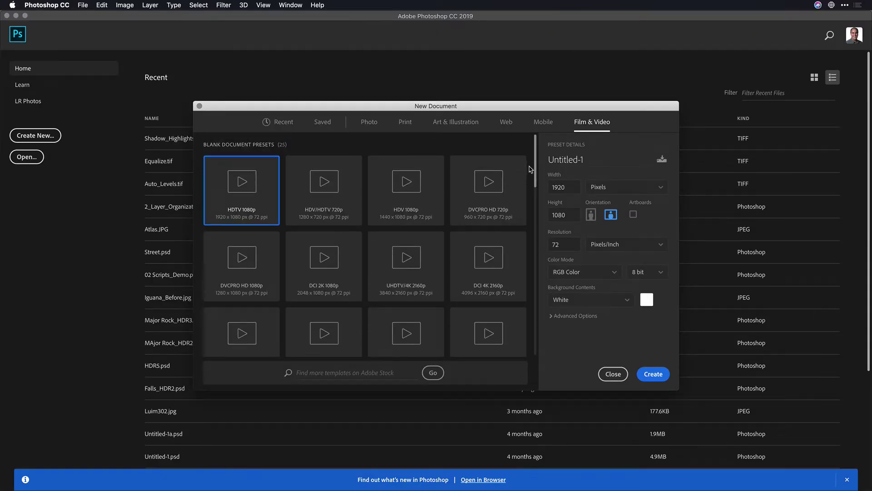
{"action": "left_click", "coordinate": [412, 263]}
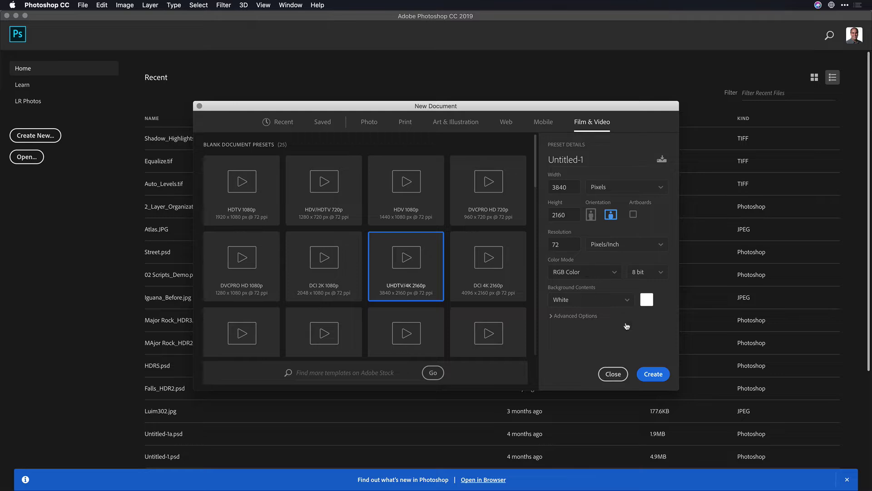
{"action": "left_click", "coordinate": [646, 373]}
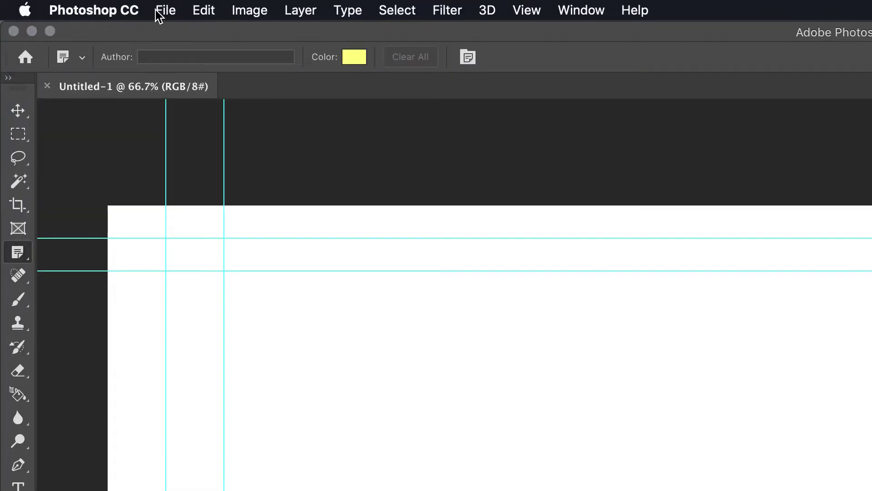
{"action": "left_click", "coordinate": [156, 11]}
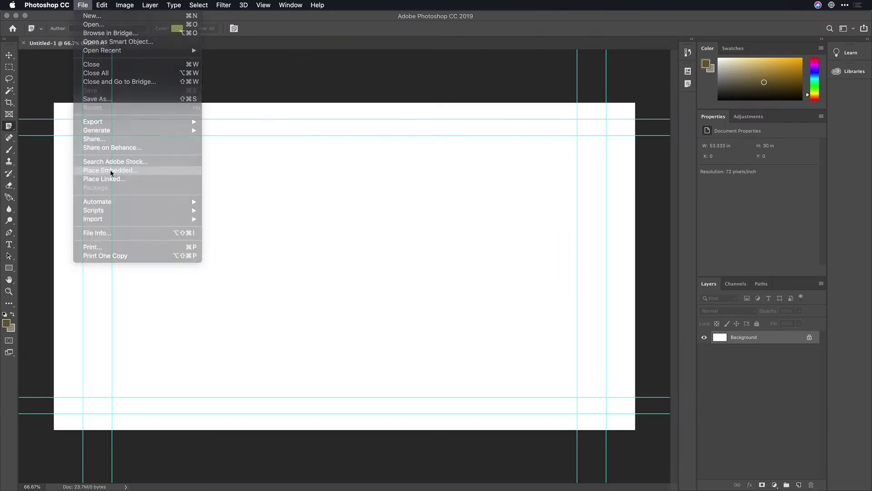
Place Dinosaur.NEF from PSV > 03 Size an Image for Video as an embedded image
{"action": "left_click", "coordinate": [221, 343]}
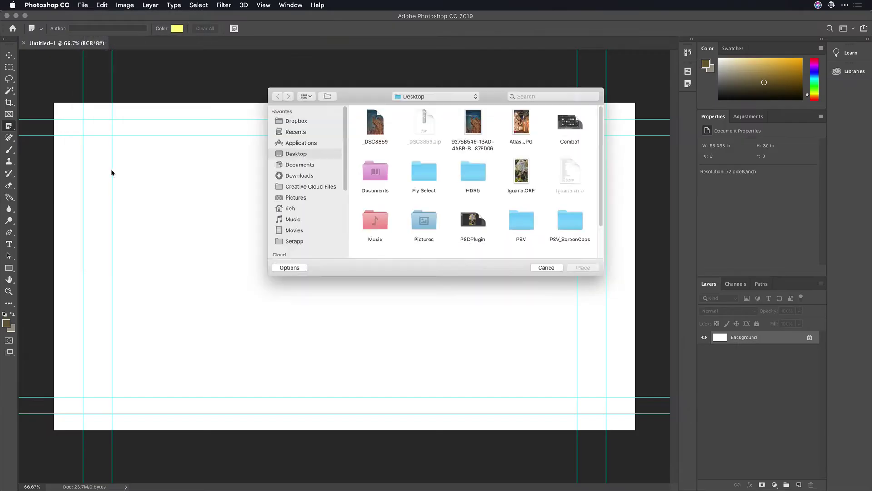
{"action": "double_click", "coordinate": [533, 227]}
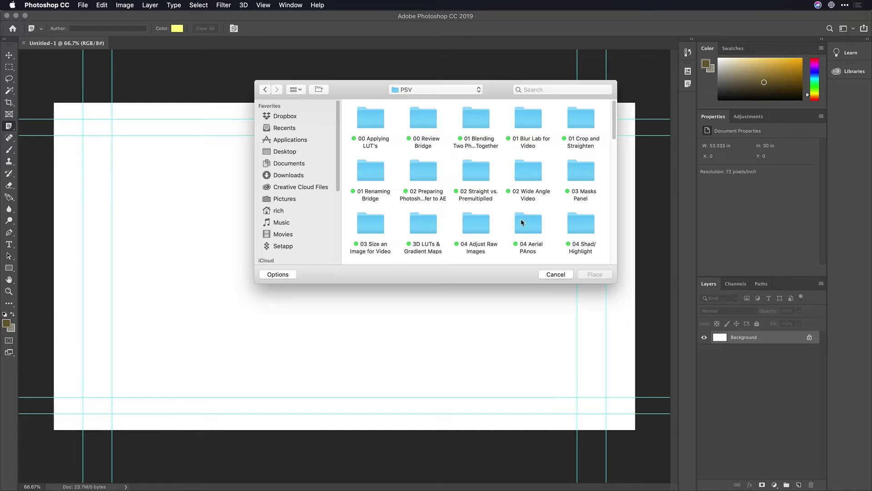
{"action": "scroll", "coordinate": [500, 207], "scroll_direction": "down", "scroll_amount": 5}
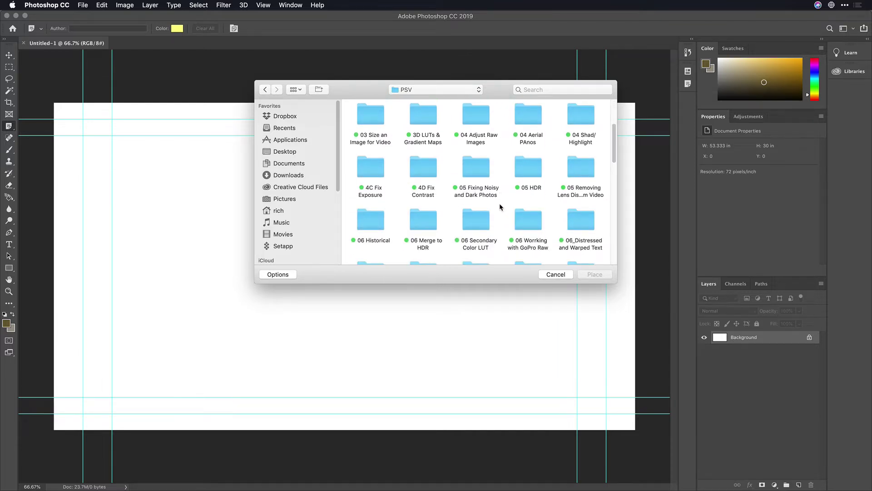
{"action": "double_click", "coordinate": [375, 146]}
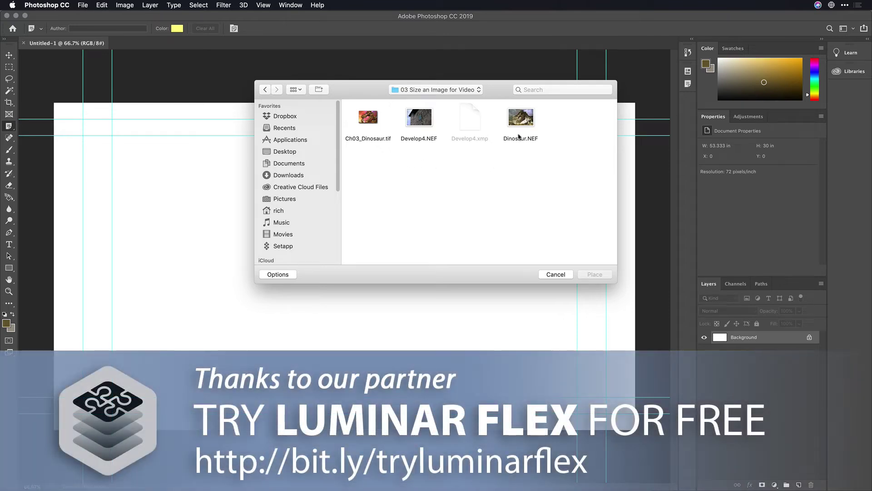
{"action": "left_click", "coordinate": [520, 126]}
{"action": "left_click", "coordinate": [589, 273]}
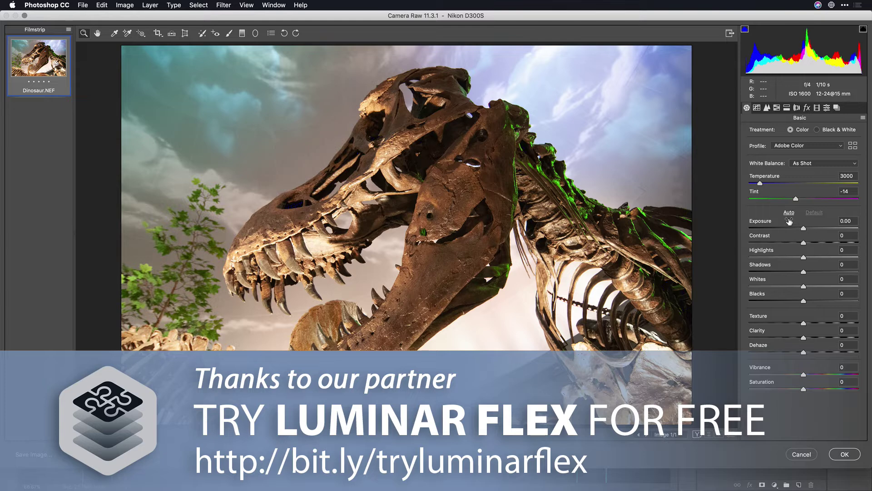
Apply Auto tone, then set Highlights -100, Shadows +73, Contrast +12 and Clarity +28
{"action": "left_click", "coordinate": [788, 215]}
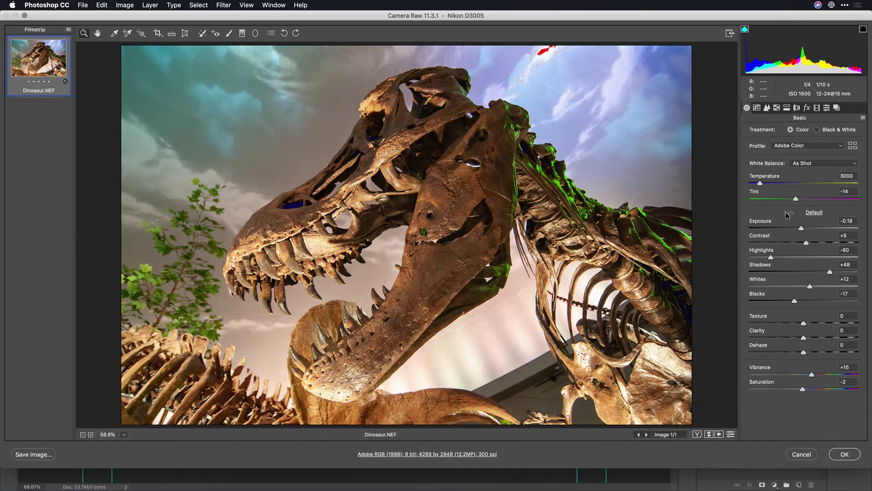
{"action": "left_click", "coordinate": [863, 31]}
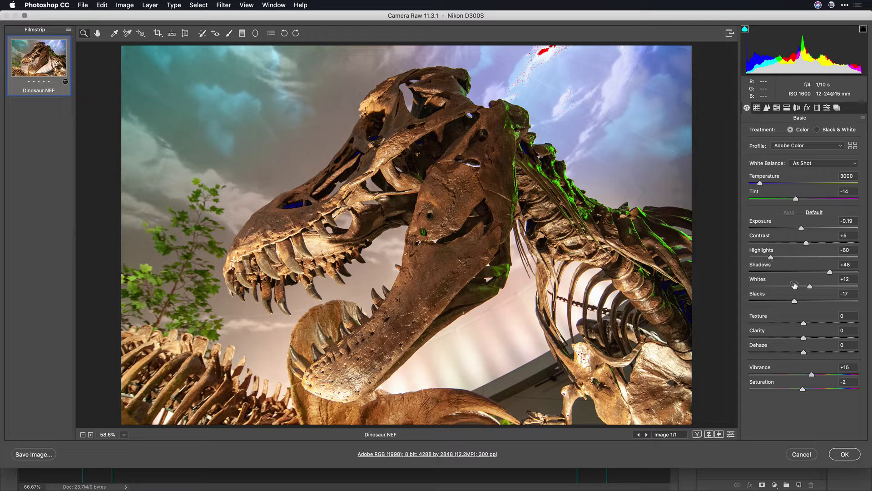
{"action": "left_click_drag", "start_coordinate": [771, 257], "coordinate": [712, 260]}
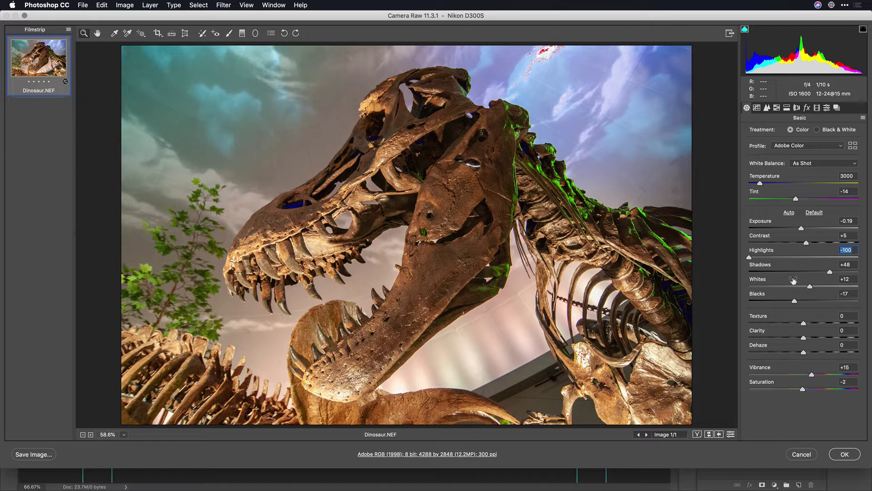
{"action": "left_click_drag", "start_coordinate": [832, 273], "coordinate": [845, 275]}
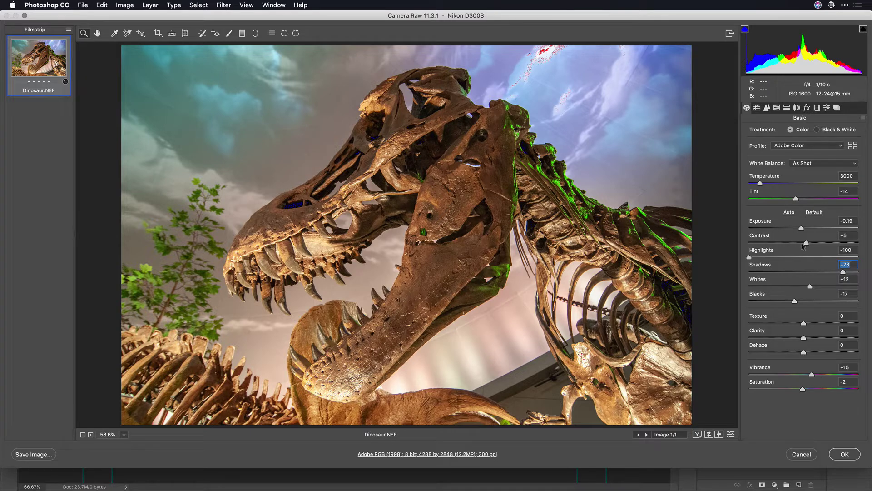
{"action": "left_click_drag", "start_coordinate": [807, 245], "coordinate": [811, 244]}
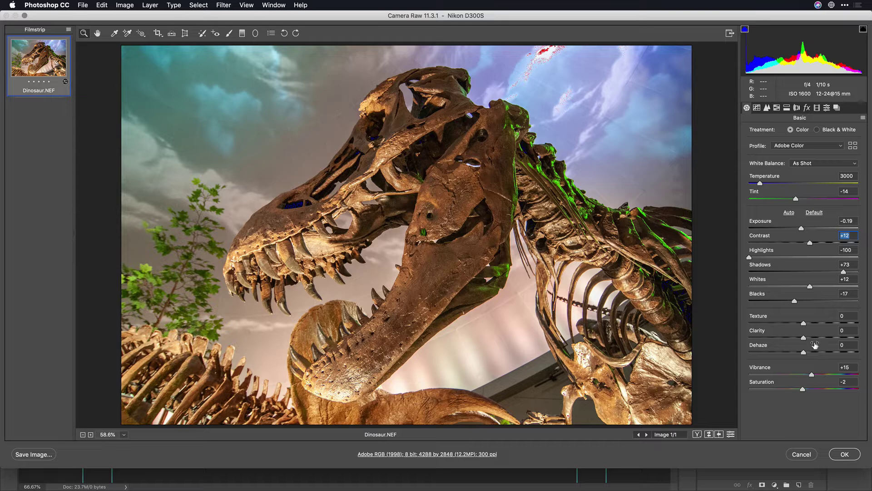
{"action": "left_click_drag", "start_coordinate": [813, 338], "coordinate": [819, 338]}
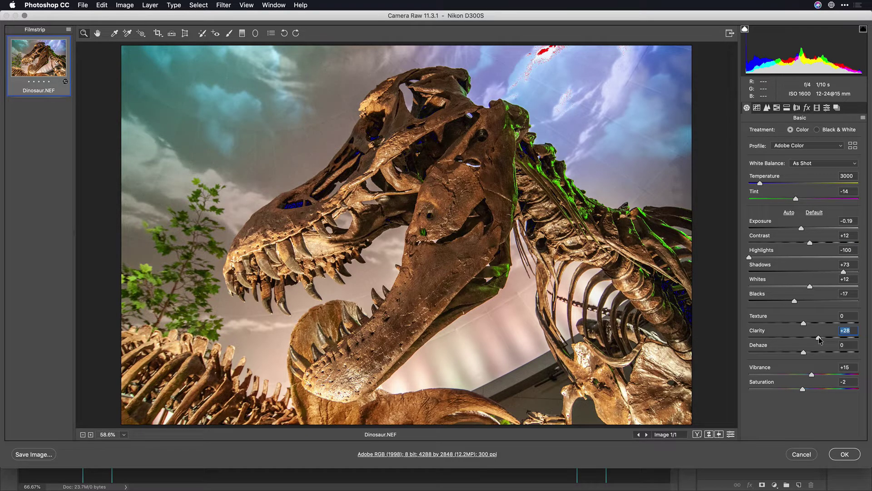
Sharpen the raw photo with Amount 81 and Masking 88, then place it in the document
{"action": "left_click", "coordinate": [766, 108]}
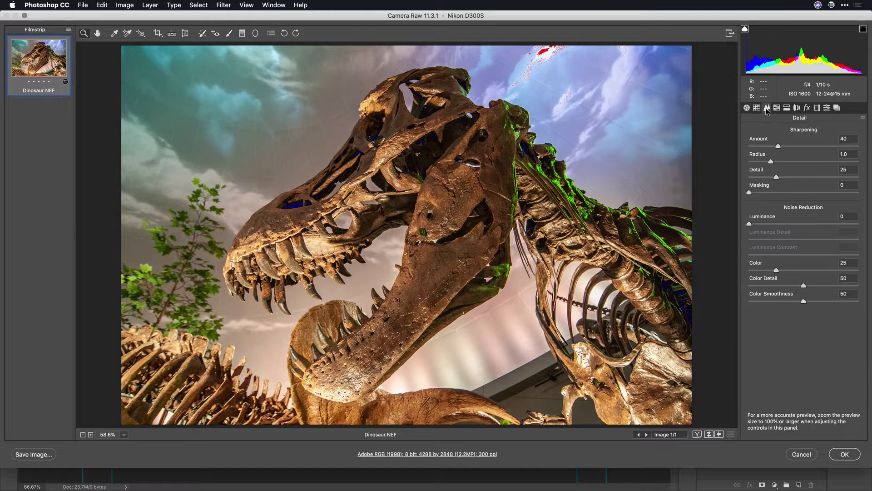
{"action": "left_click_drag", "start_coordinate": [780, 148], "coordinate": [808, 146]}
{"action": "key", "text": "alt"}
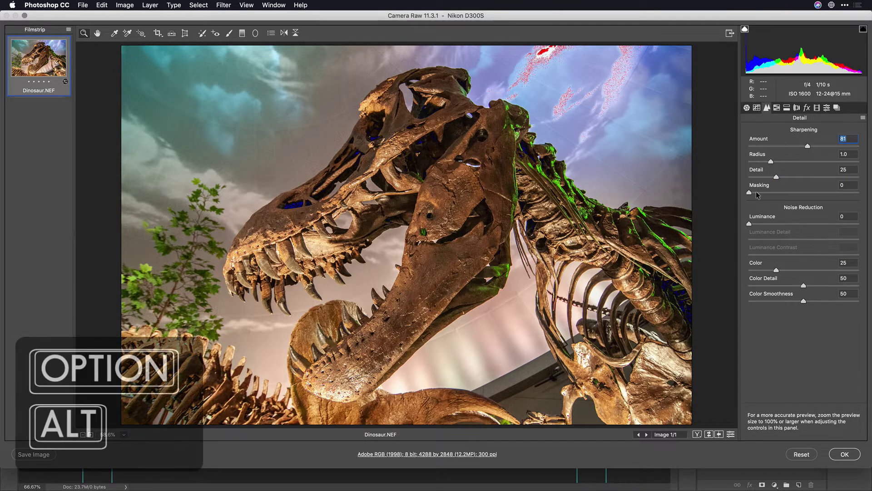
{"action": "left_click_drag", "start_coordinate": [753, 194], "coordinate": [846, 183]}
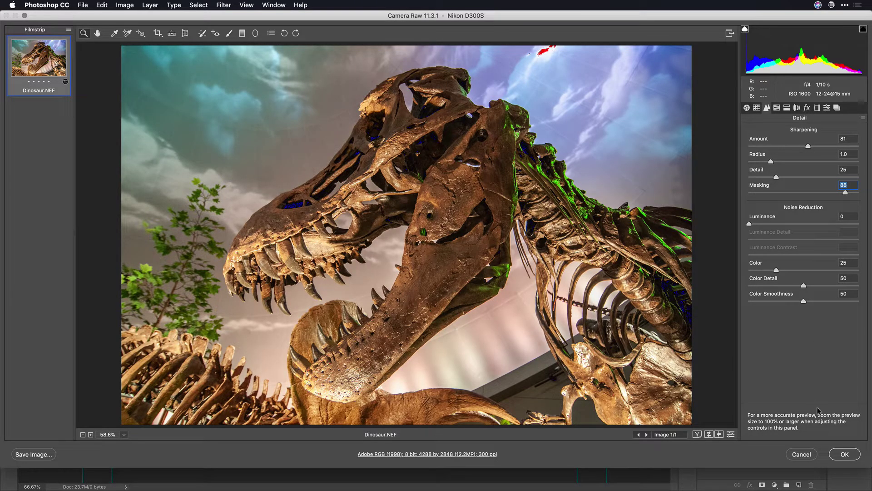
{"action": "left_click", "coordinate": [842, 454]}
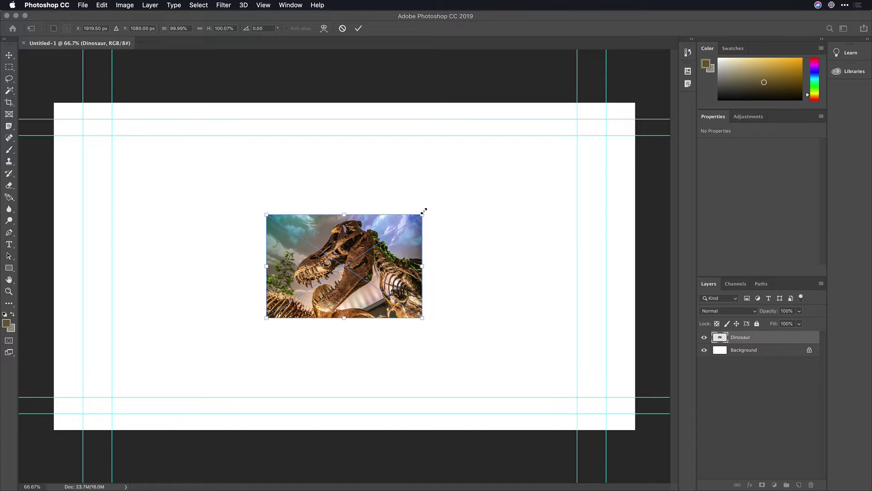
Scale the Dinosaur layer from its centre to about 380%, shift it upward, and commit
{"action": "left_click_drag", "start_coordinate": [424, 211], "coordinate": [645, 72]}
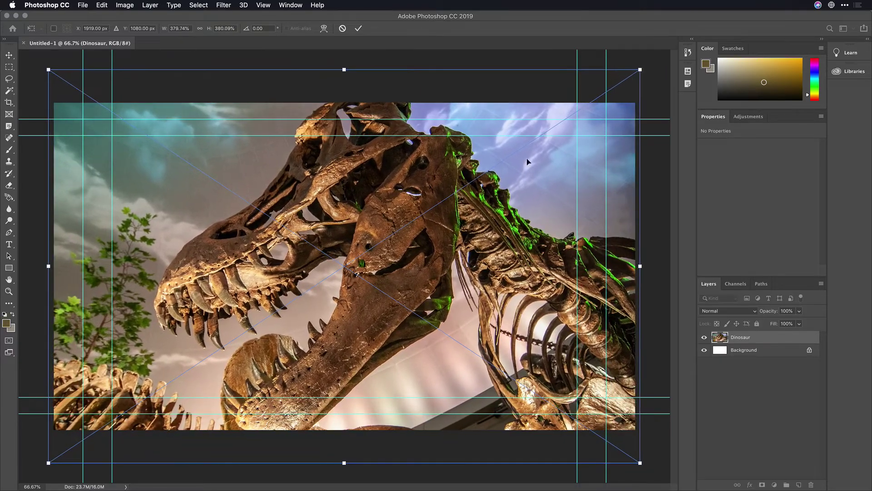
{"action": "mouse_move", "coordinate": [508, 194]}
{"action": "left_mouse_down"}
{"action": "mouse_move", "coordinate": [509, 160]}
{"action": "mouse_move", "coordinate": [509, 181]}
{"action": "left_mouse_up"}
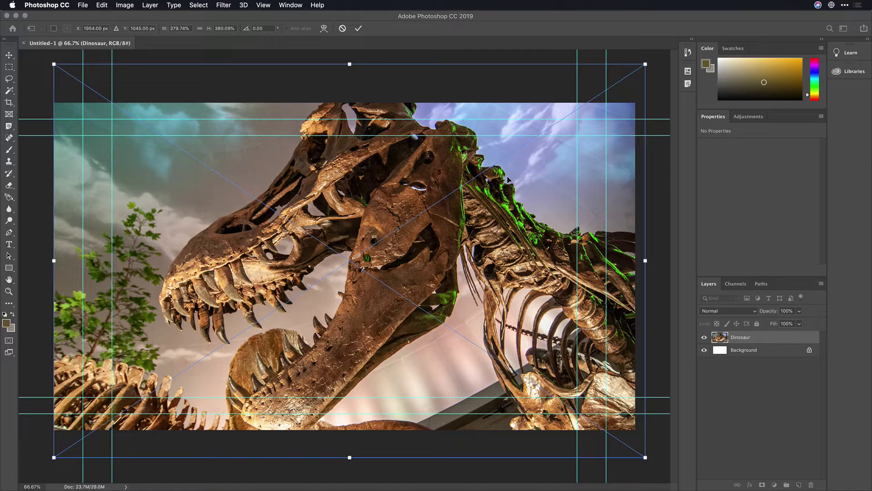
{"action": "key", "text": "Return"}
{"action": "key", "text": "i"}
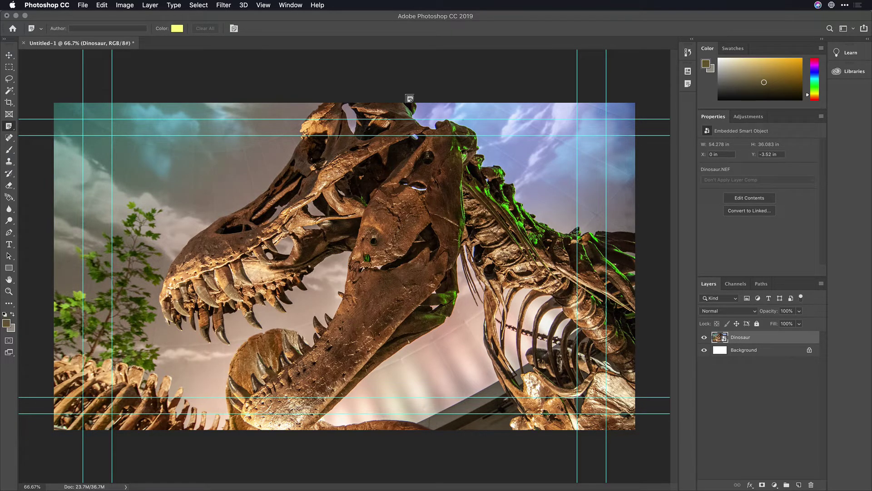
{"action": "left_click", "coordinate": [83, 4]}
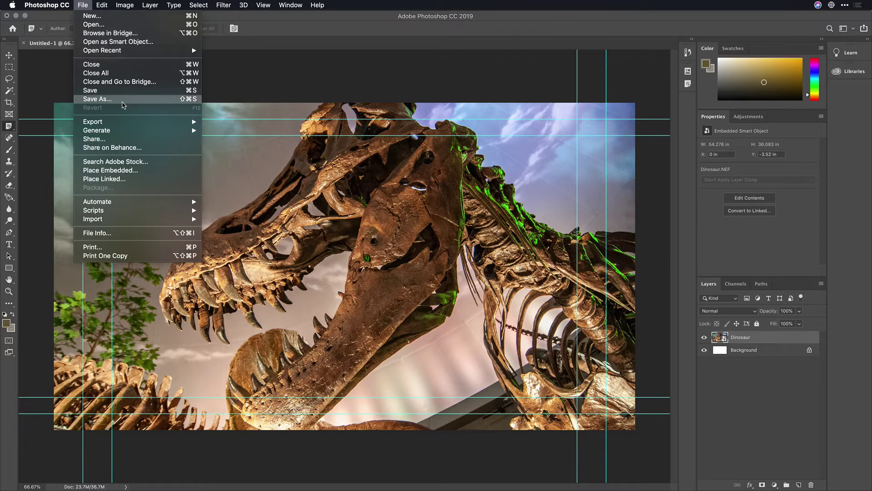
Save as Dino.tif in TIFF format with LZW compression, keeping the layers
{"action": "left_click", "coordinate": [122, 105]}
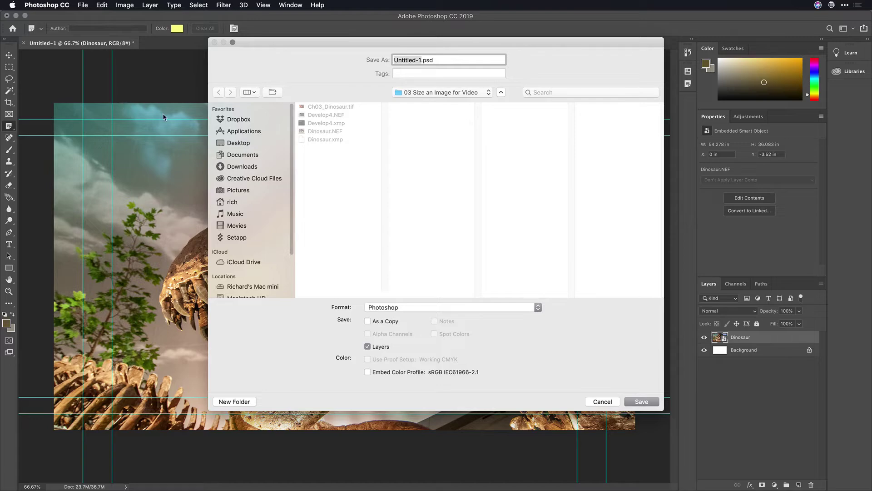
{"action": "left_click", "coordinate": [389, 308]}
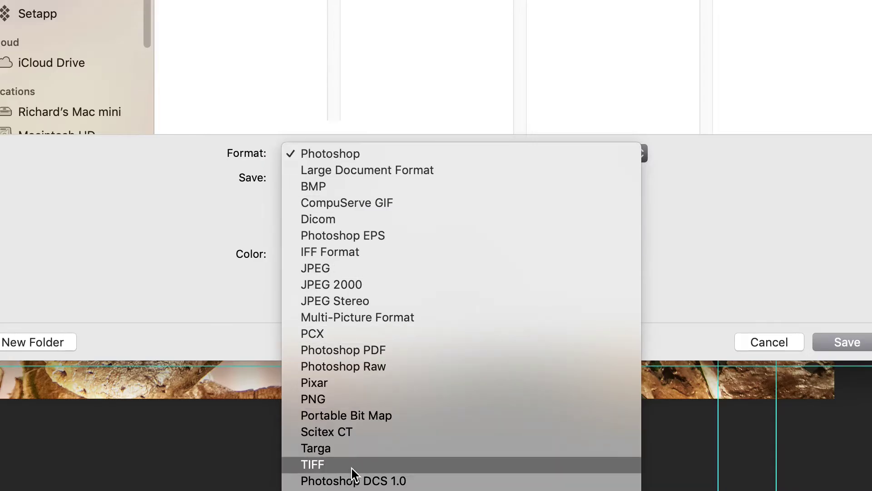
{"action": "left_click", "coordinate": [352, 465]}
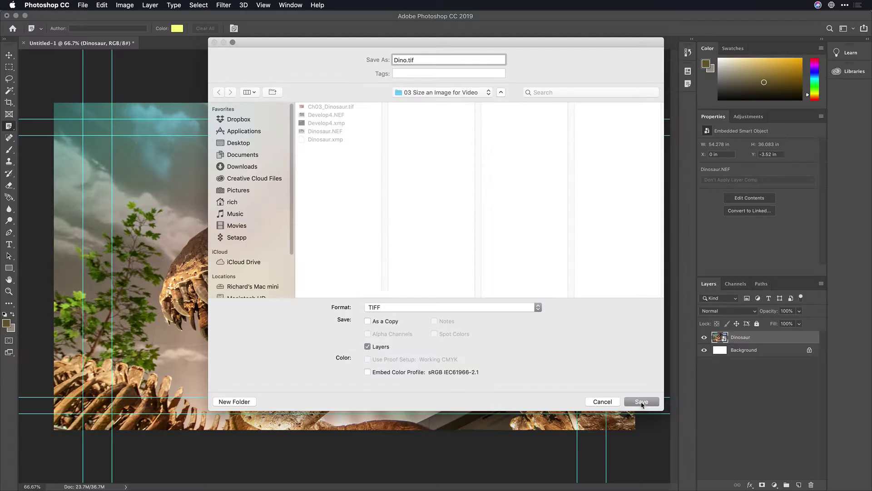
{"action": "left_click", "coordinate": [843, 342]}
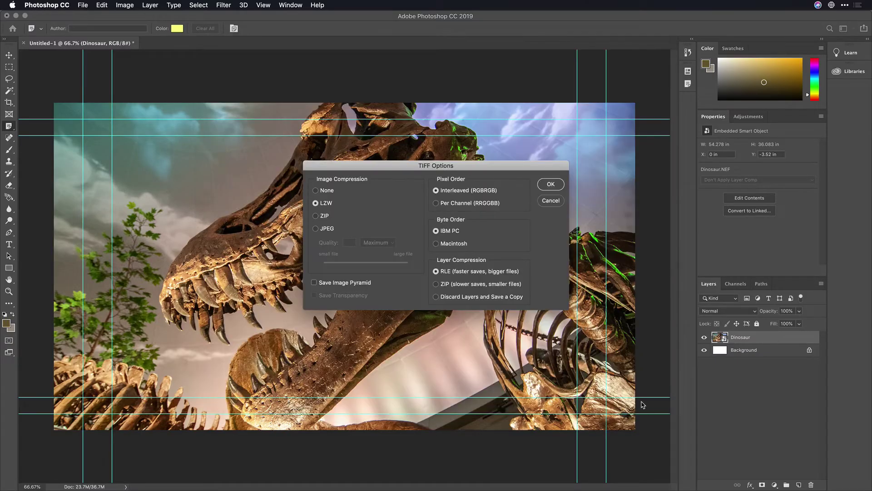
{"action": "left_click", "coordinate": [552, 185]}
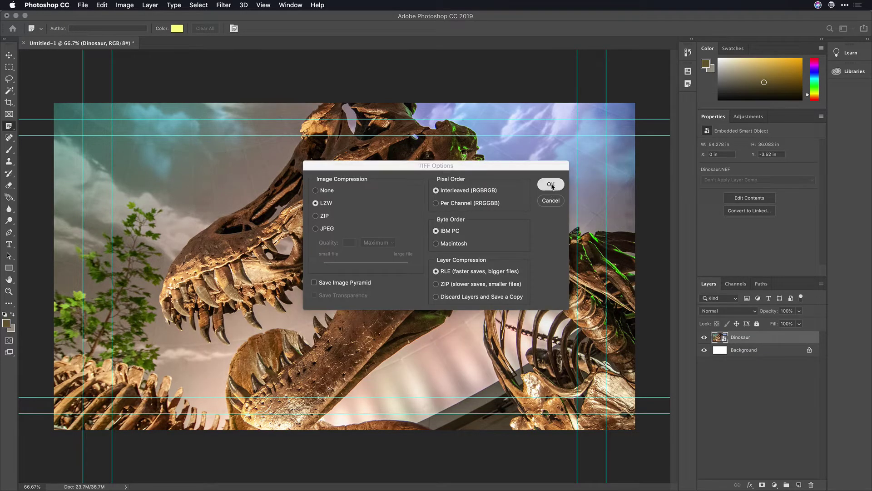
{"action": "left_click", "coordinate": [514, 169]}
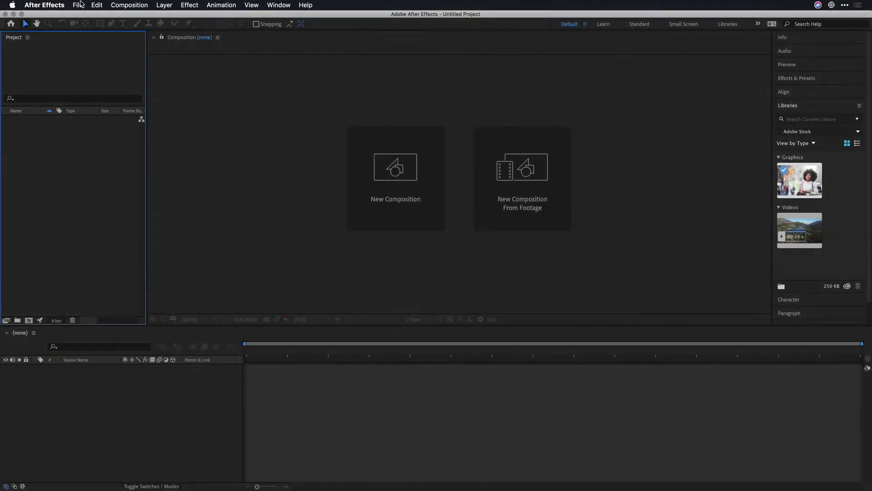
Import Dino.tif from the 03 Size an Image for Video folder as a single file
{"action": "left_click", "coordinate": [78, 5]}
{"action": "mouse_move", "coordinate": [127, 122]}
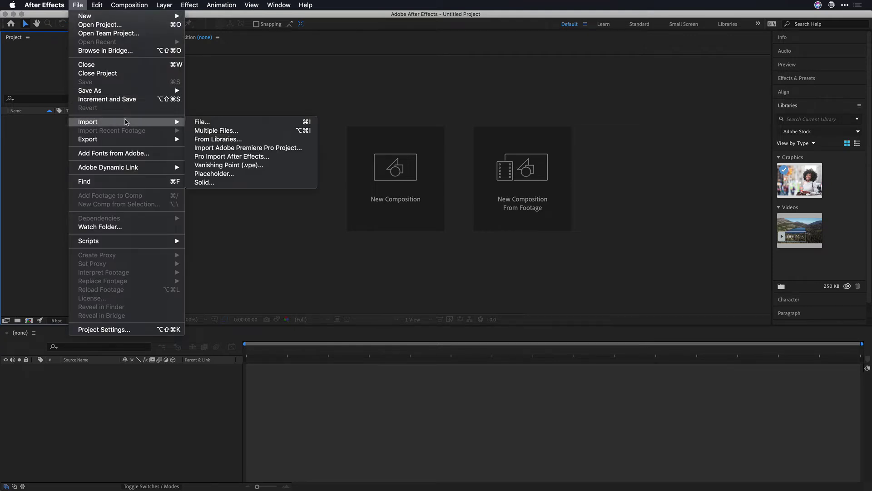
{"action": "left_click", "coordinate": [203, 121]}
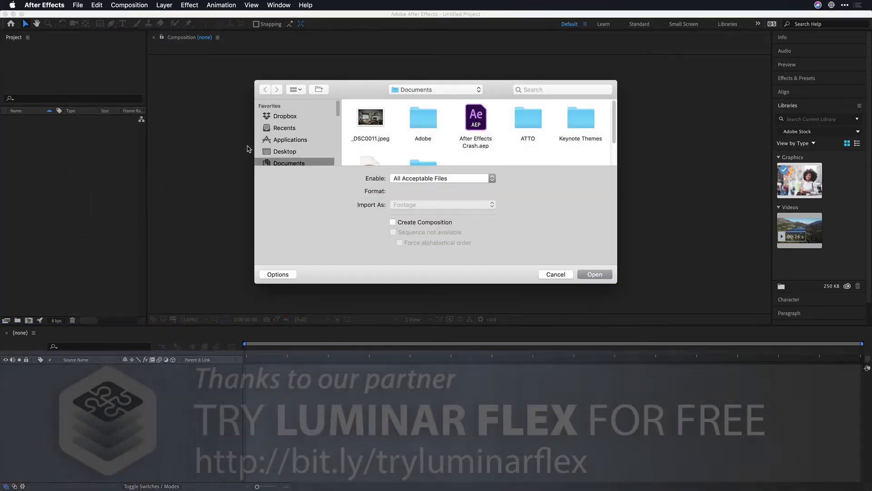
{"action": "left_click", "coordinate": [418, 89]}
{"action": "left_click", "coordinate": [430, 153]}
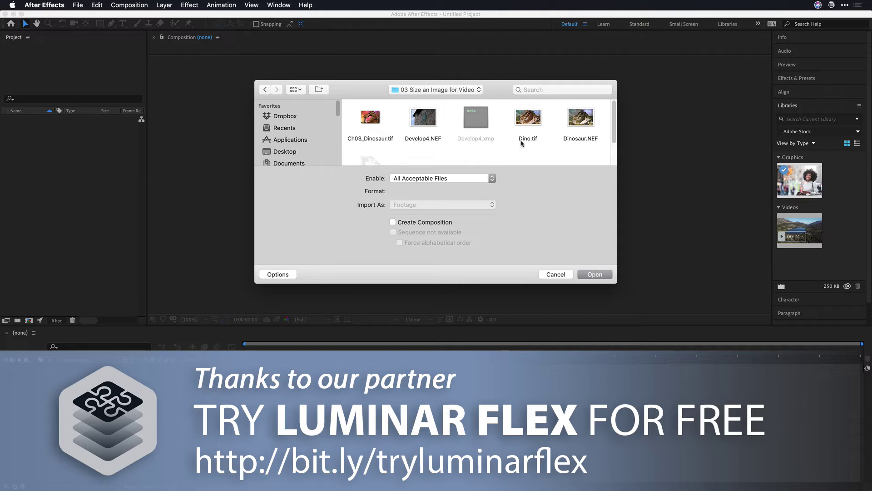
{"action": "left_click", "coordinate": [532, 127]}
{"action": "left_click", "coordinate": [609, 275]}
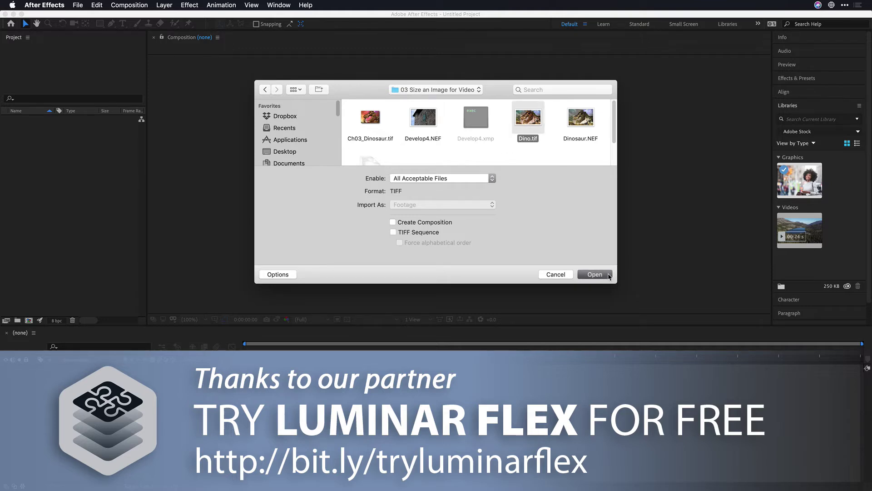
{"action": "left_click", "coordinate": [122, 156]}
Make a Dino composition from the Dino.tif footage with New Comp from Selection
{"action": "left_click", "coordinate": [8, 121]}
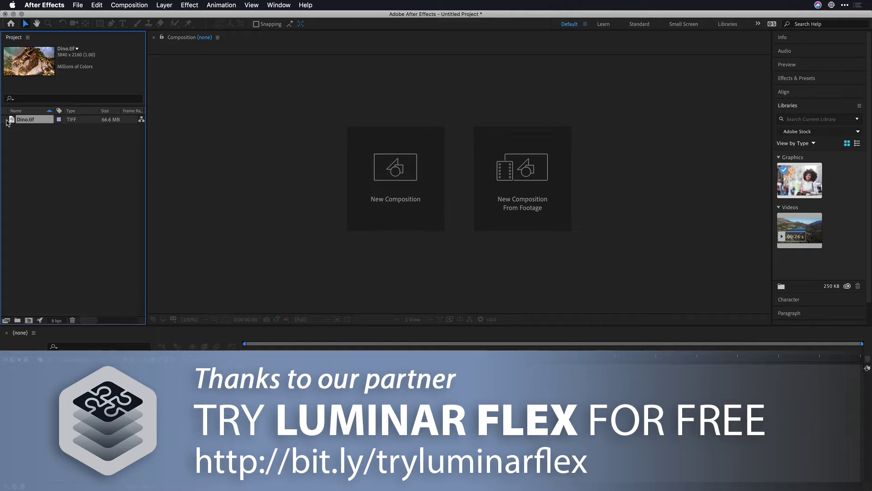
{"action": "right_click", "coordinate": [8, 121]}
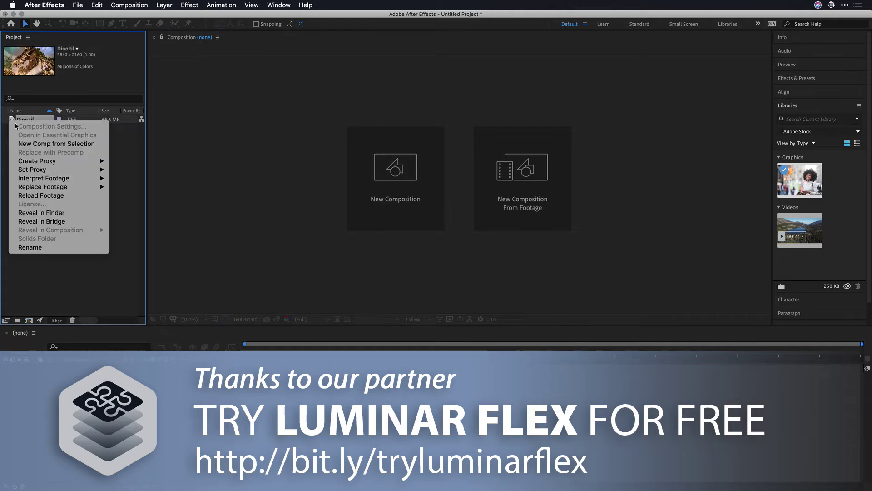
{"action": "left_click", "coordinate": [31, 144]}
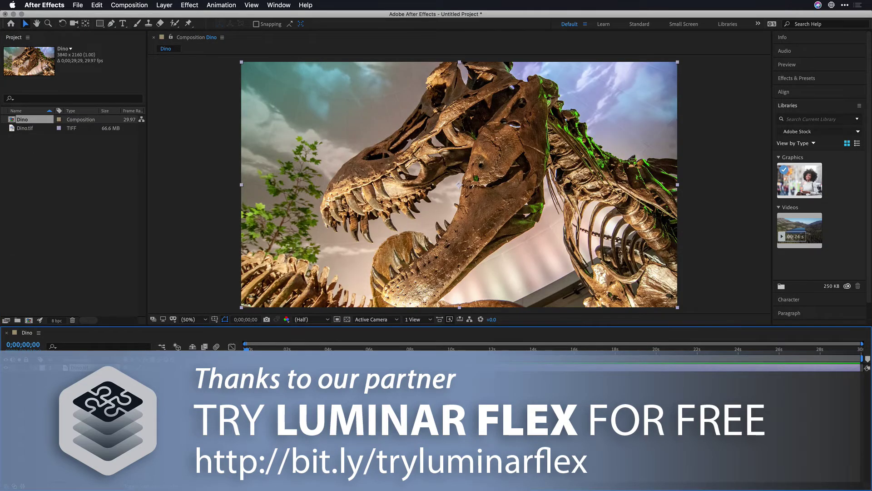
Move the current time to about 10 seconds and Edit Original on the Dino.tif layer
{"action": "left_click", "coordinate": [366, 348]}
{"action": "left_click_drag", "start_coordinate": [386, 349], "coordinate": [427, 359]}
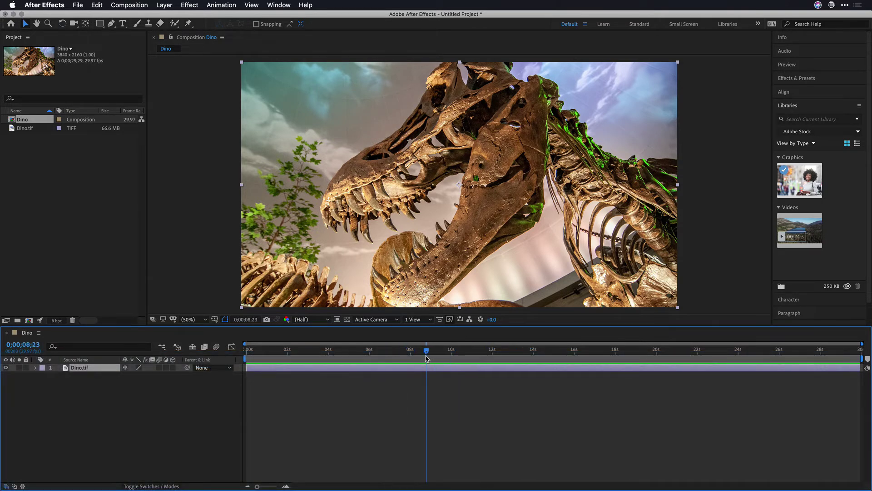
{"action": "right_click", "coordinate": [94, 372]}
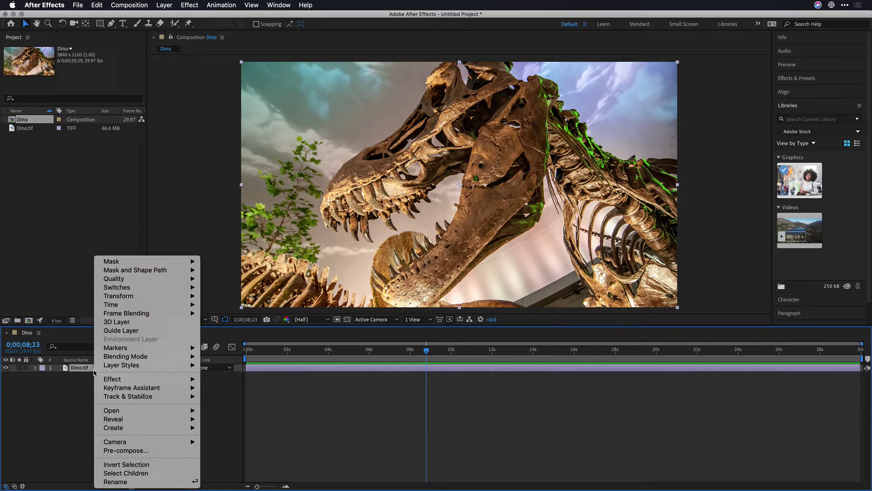
{"action": "left_click", "coordinate": [79, 366]}
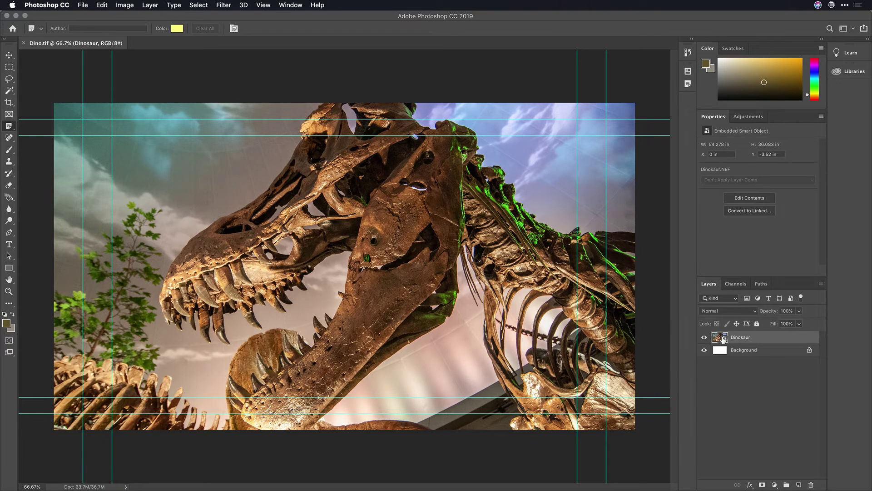
Reopen the Dinosaur smart object in Camera Raw and switch its profile to Adobe Vivid
{"action": "double_click", "coordinate": [723, 338]}
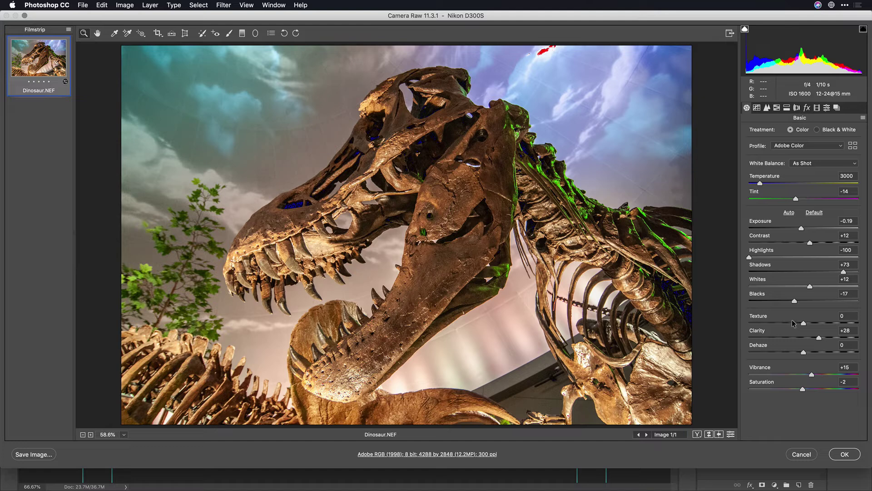
{"action": "left_click", "coordinate": [851, 148]}
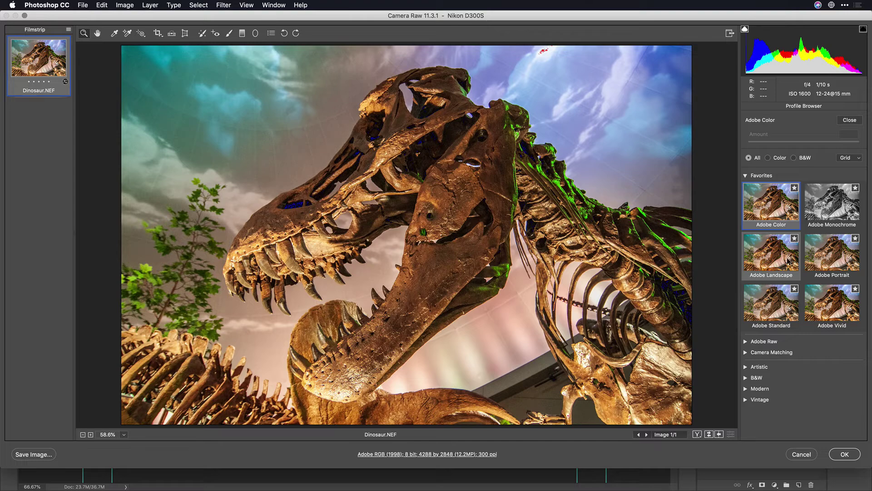
{"action": "left_click", "coordinate": [831, 301]}
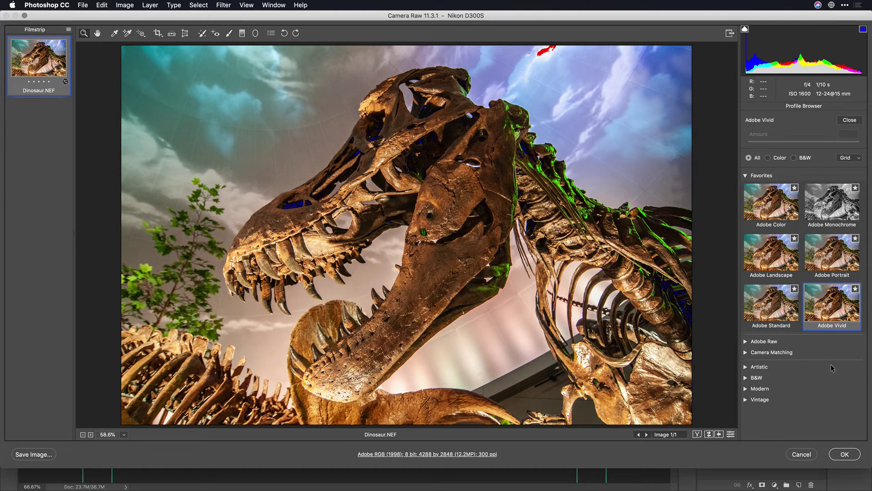
{"action": "left_click", "coordinate": [845, 454]}
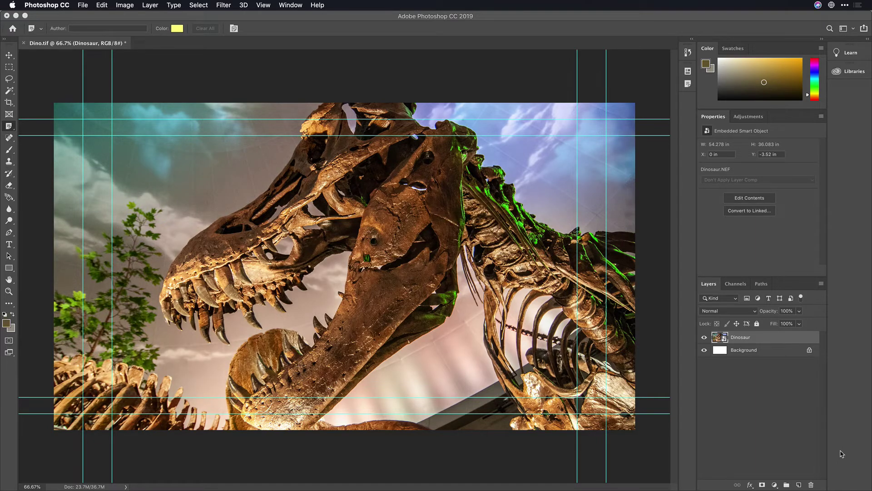
Add a Curves adjustment layer with the Medium Contrast (RGB) preset to Dino.tif, then save and close it
{"action": "left_click", "coordinate": [757, 119]}
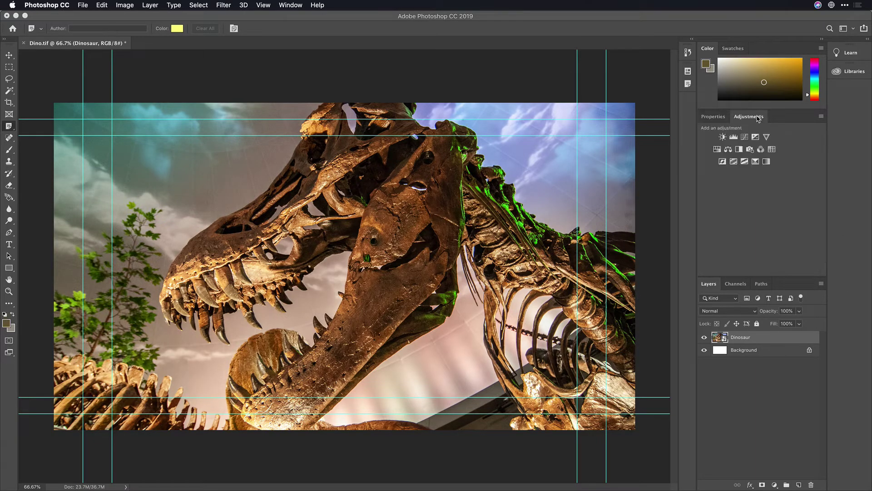
{"action": "left_click", "coordinate": [745, 137]}
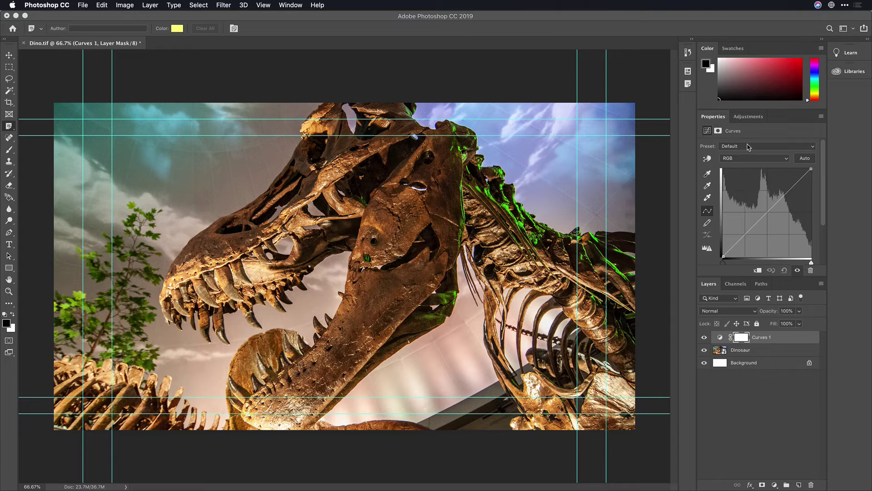
{"action": "left_click", "coordinate": [750, 146]}
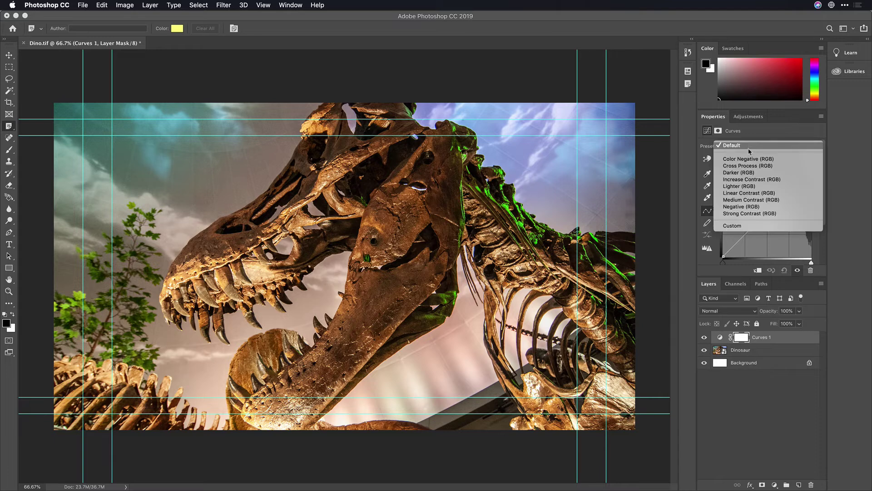
{"action": "left_click", "coordinate": [747, 201]}
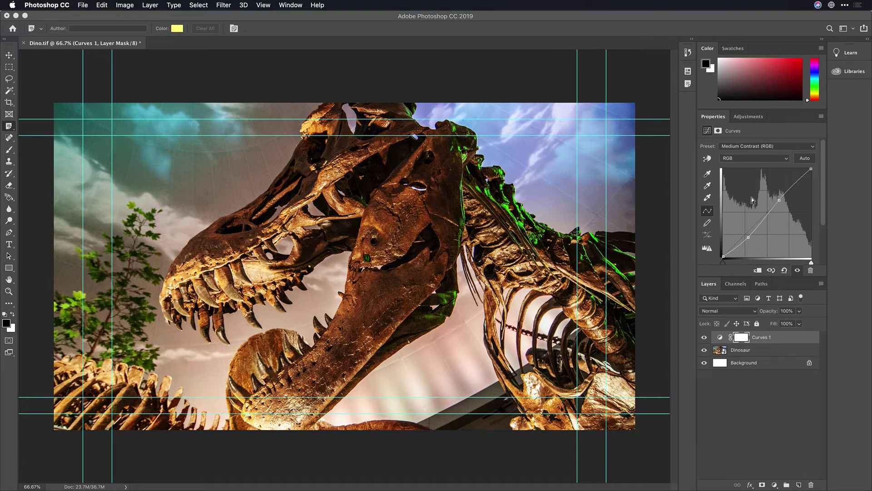
{"action": "key", "text": "super+w"}
{"action": "key", "text": "super+d"}
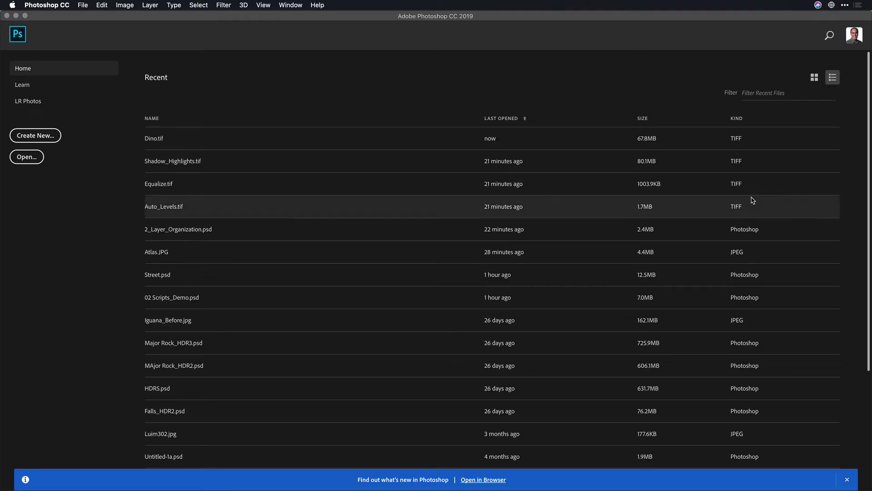
Back in After Effects, reveal the Dino.tif footage item from the Project panel in Finder
{"action": "key", "text": "super+Tab"}
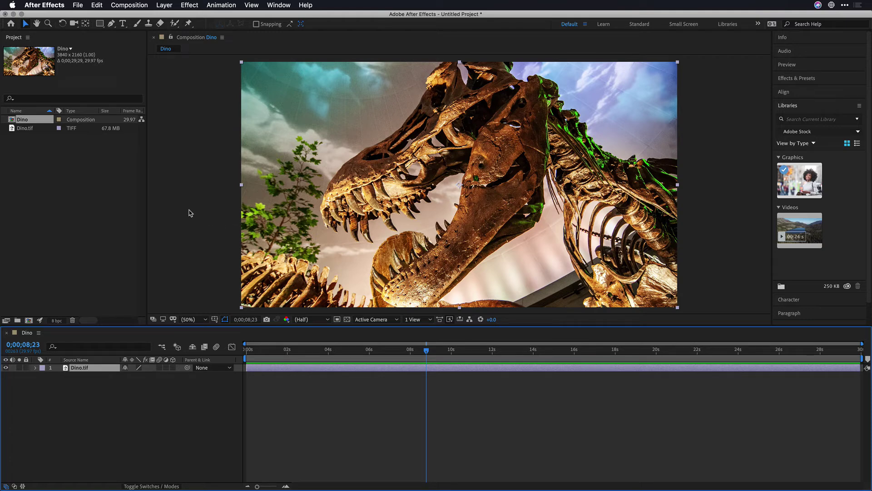
{"action": "left_click", "coordinate": [31, 129]}
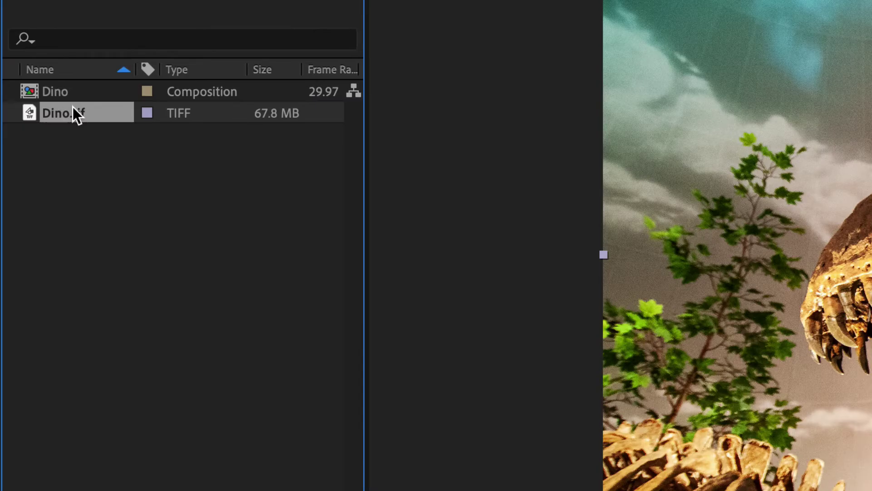
{"action": "right_click", "coordinate": [71, 110]}
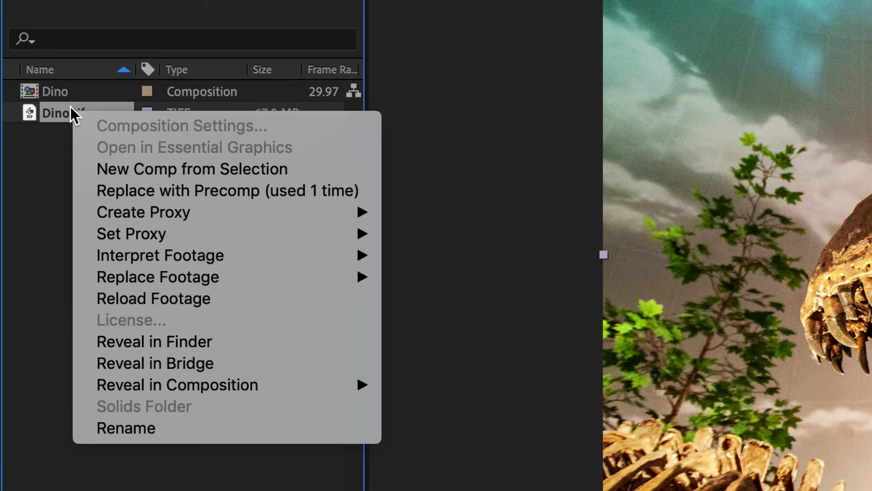
{"action": "left_click", "coordinate": [211, 341]}
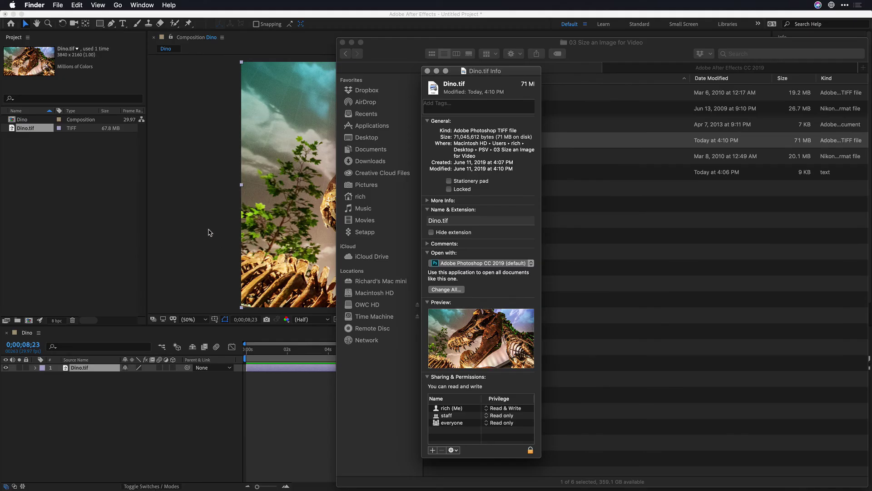
Switch from Finder's Dino.tif Info window back to After Effects
{"action": "key", "text": "super+Tab"}
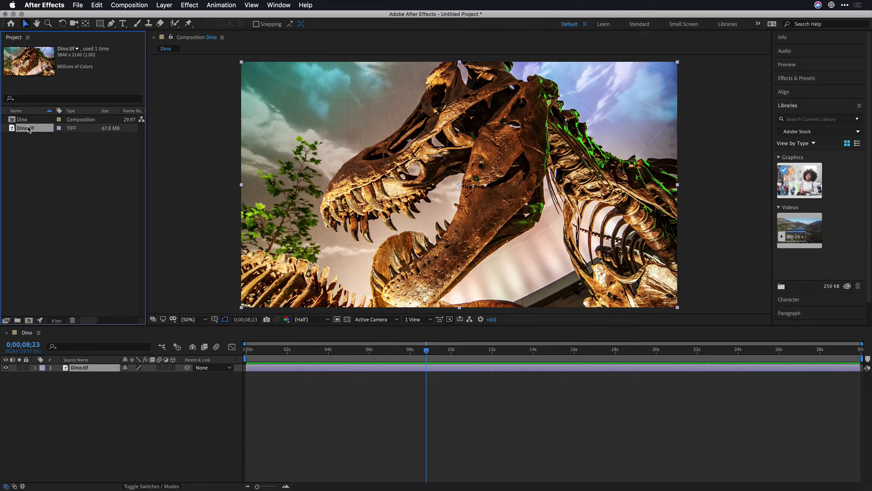